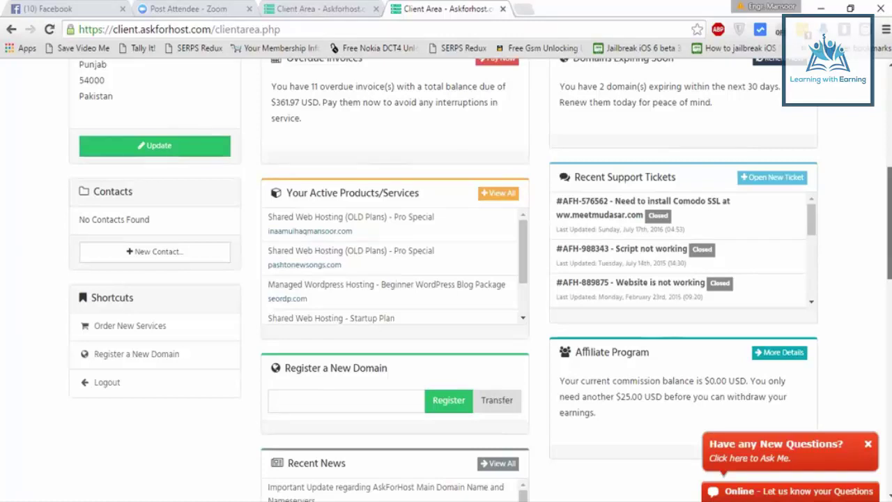
# Open the list of services on the hosting account from the client area dashboard
pyautogui.scroll(-1, 446, 279)
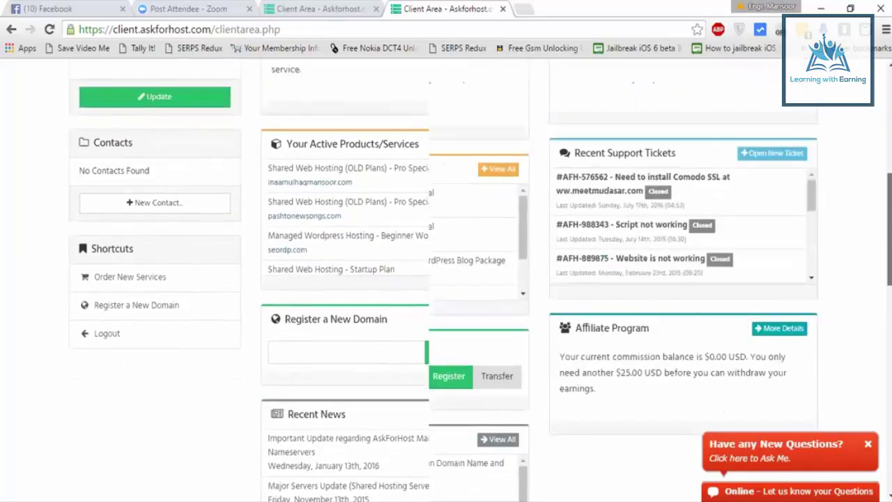
pyautogui.scroll(2, 446, 279)
pyautogui.scroll(2, 446, 279)
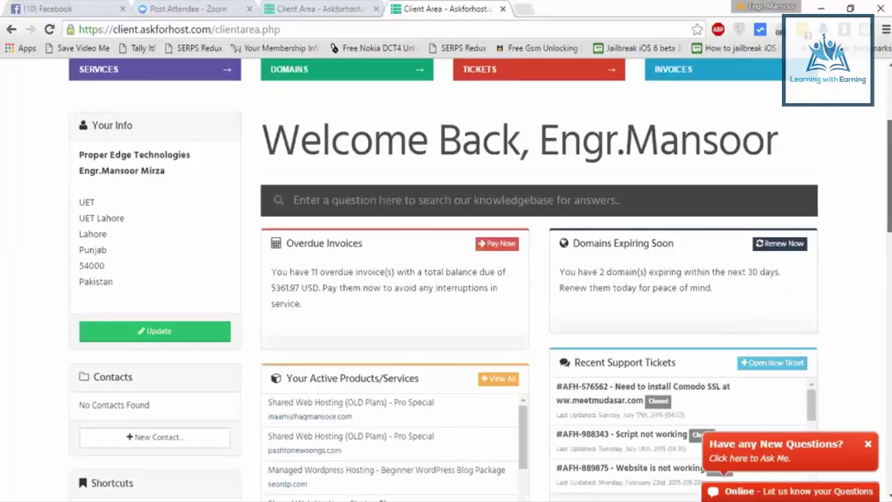
pyautogui.scroll(2, 105, 160)
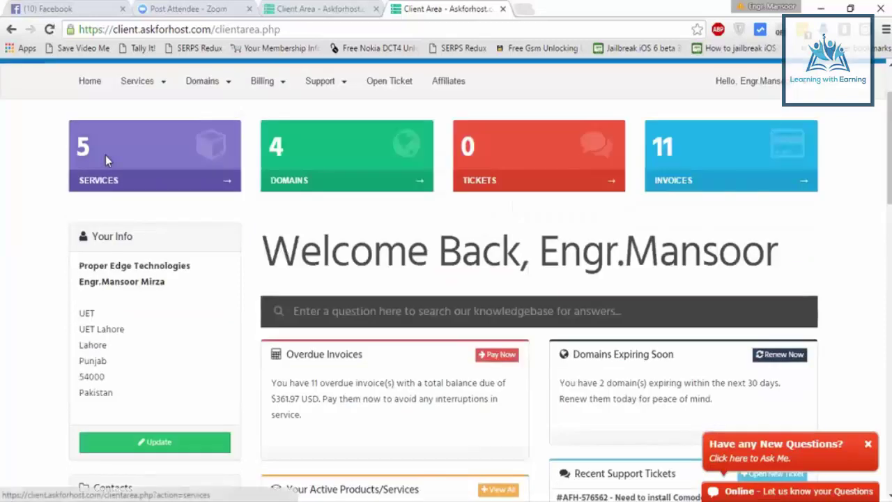
pyautogui.click(106, 161)
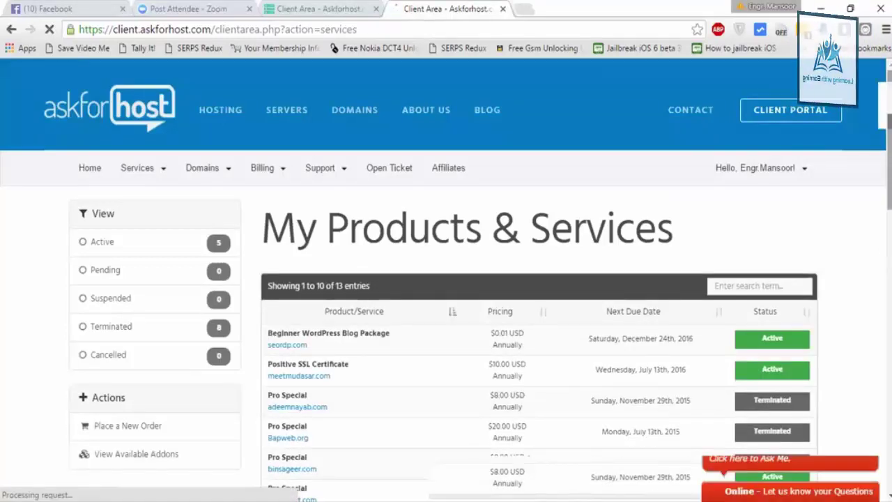
# Open the details of the active Pro Special hosting plan priced at $8.00 USD annually
pyautogui.scroll(-4, 446, 279)
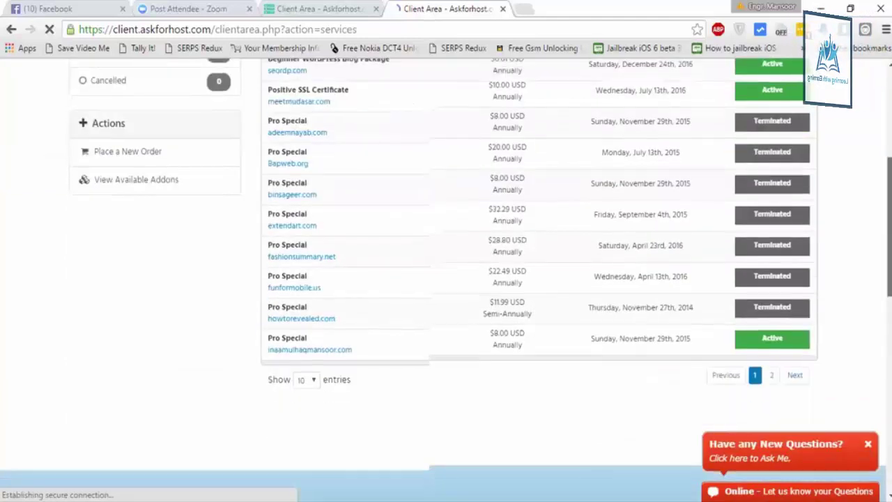
pyautogui.scroll(-1, 446, 278)
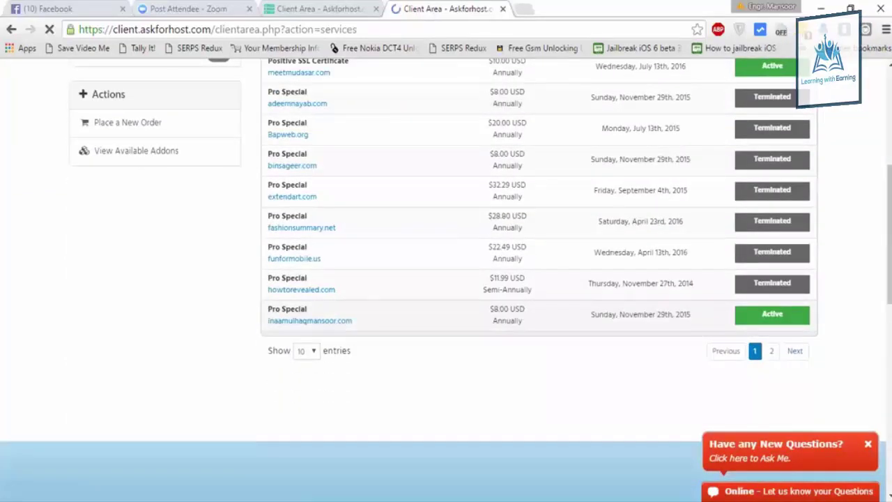
pyautogui.click(446, 315)
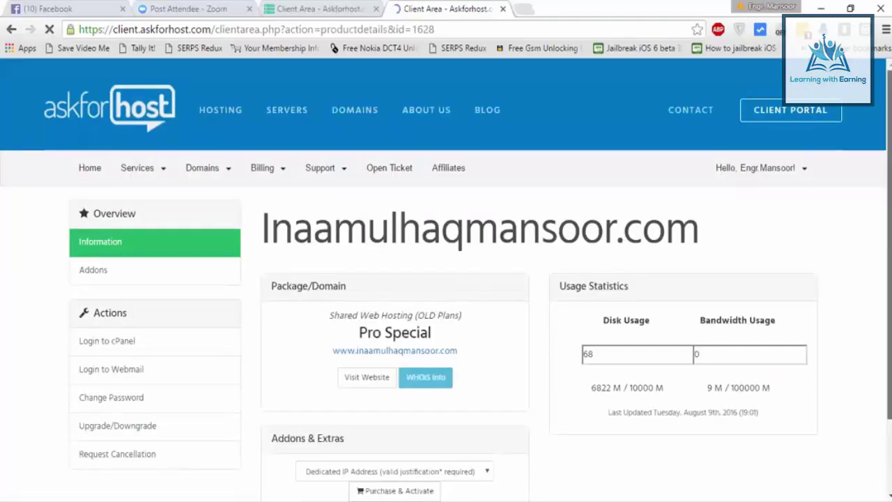
# Log in to cPanel from the hosting plan's available actions
pyautogui.scroll(-1, 446, 285)
pyautogui.scroll(-1, 127, 185)
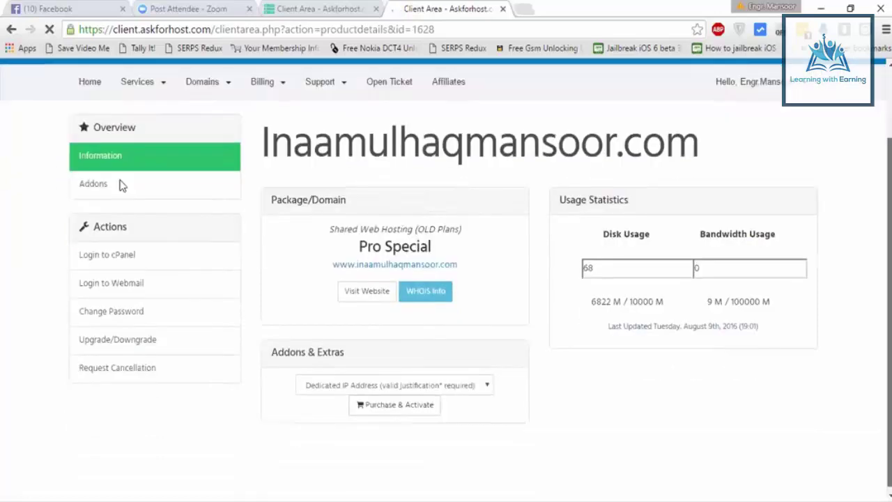
pyautogui.scroll(-1, 120, 185)
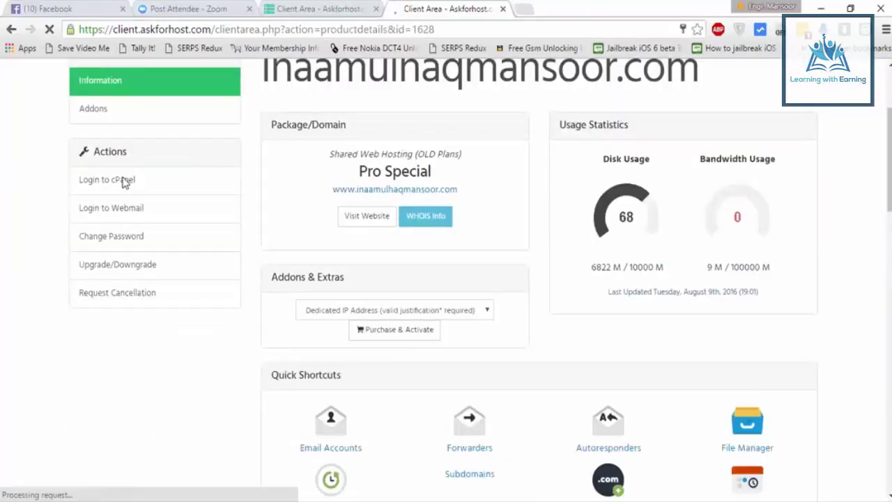
pyautogui.click(124, 182)
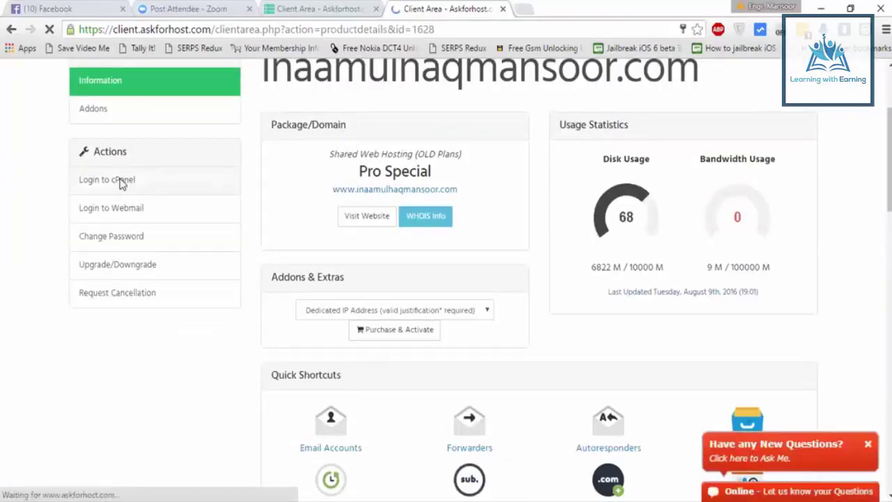
# Close both Askforhost Client Area tabs, keeping the cPanel tab open
pyautogui.click(446, 9)
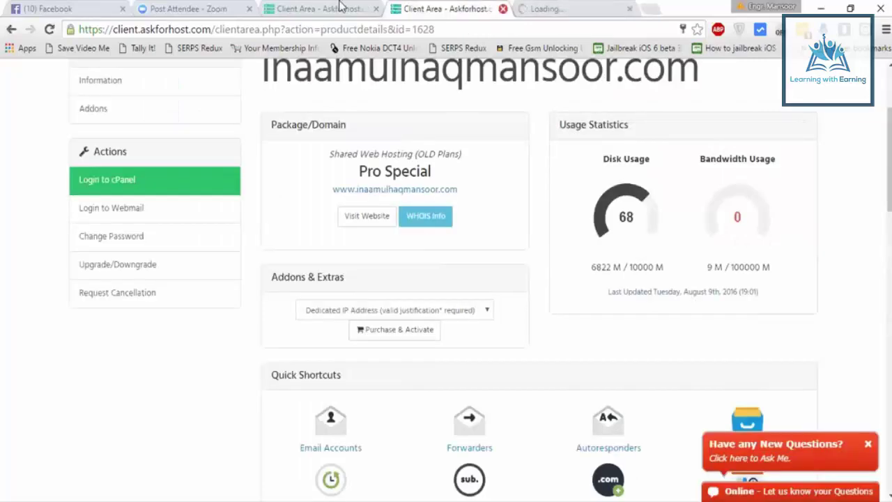
pyautogui.hotkey('ctrl', 'w')
pyautogui.click(336, 8)
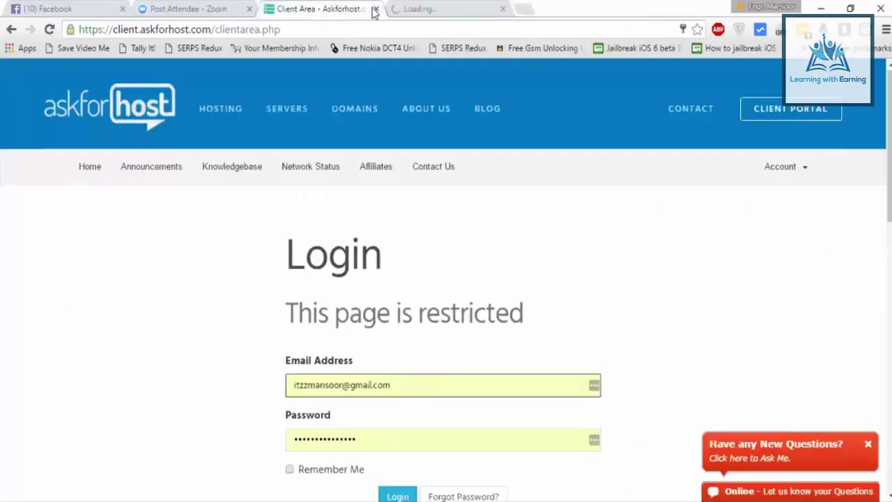
pyautogui.hotkey('ctrl', 'w')
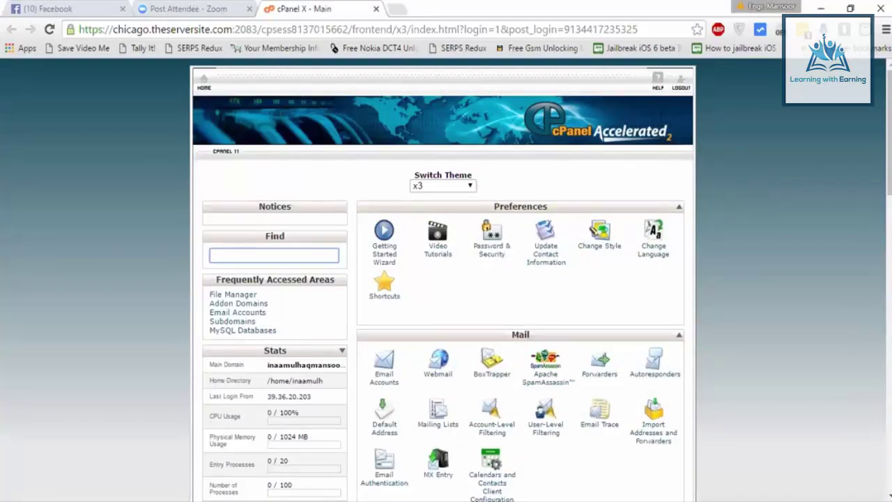
pyautogui.hotkey('ctrl', 't')
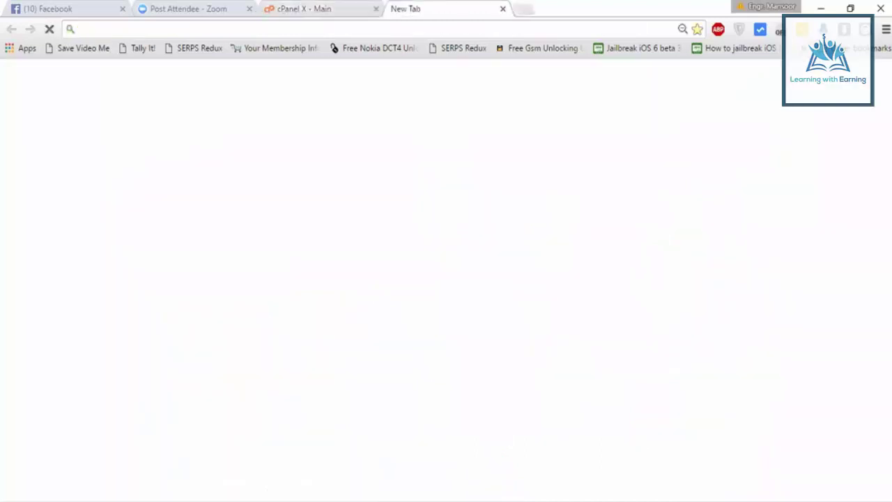
pyautogui.write('im')
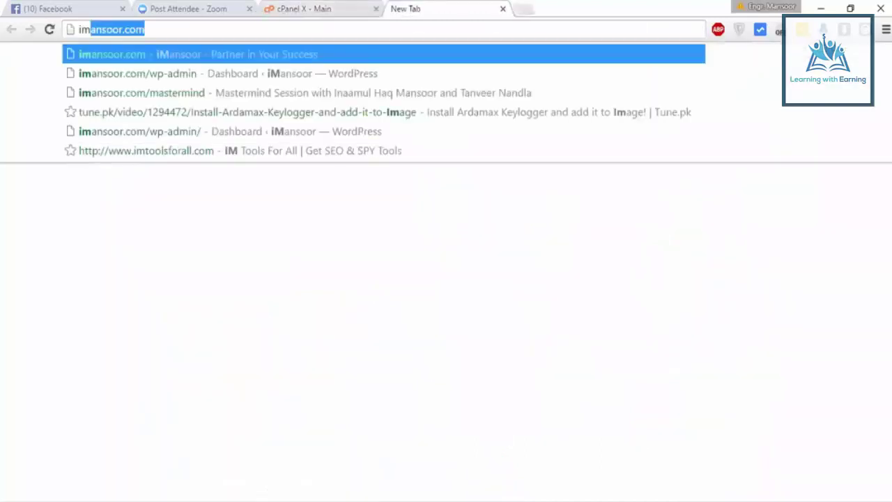
pyautogui.press('End')
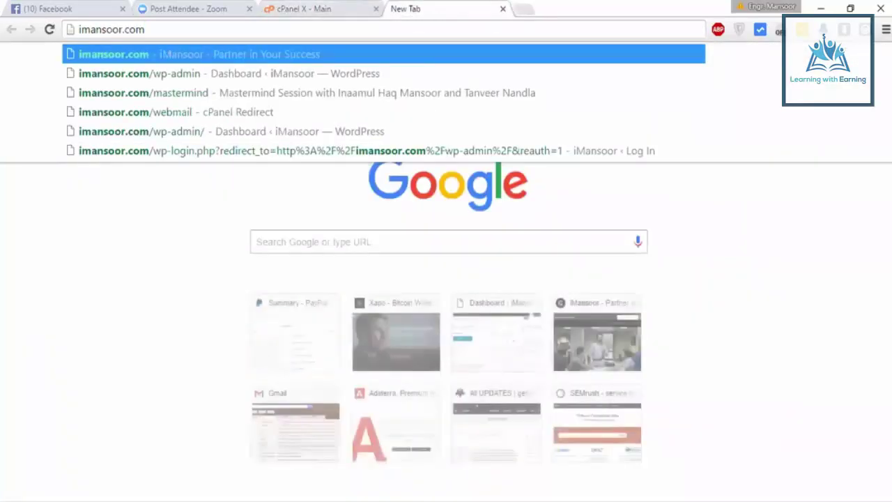
pyautogui.write('/cpanel')
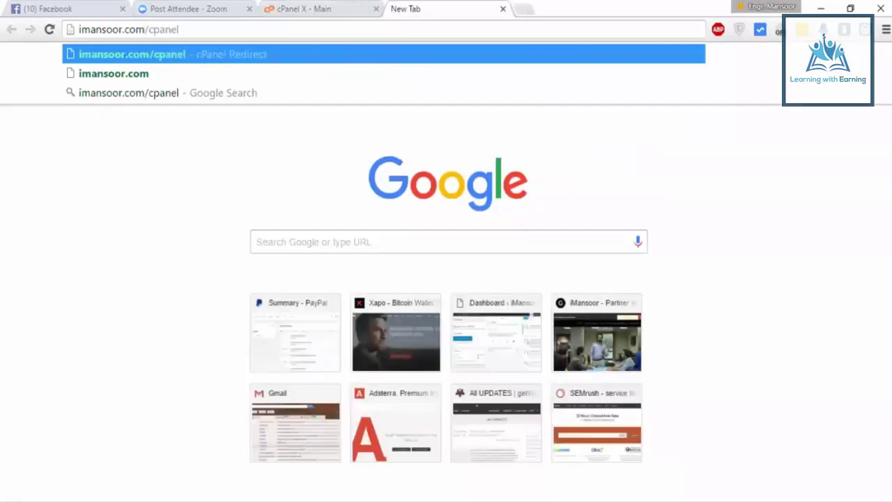
pyautogui.doubleClick(188, 32)
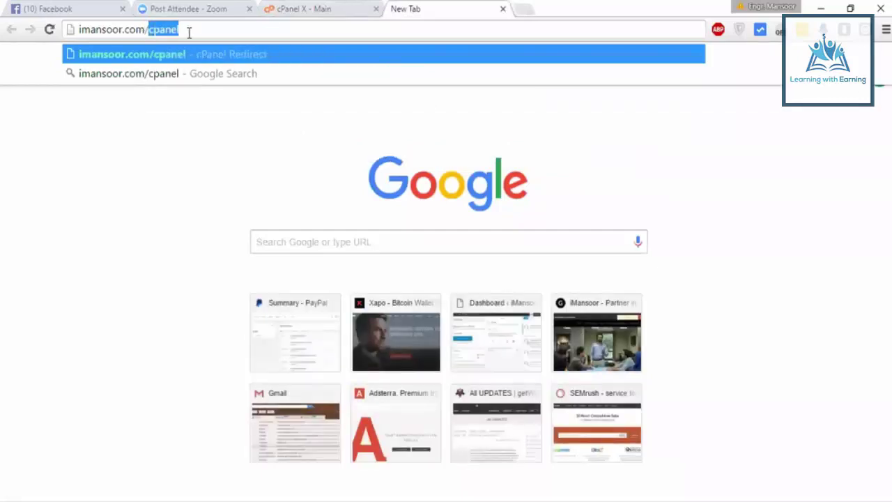
pyautogui.click(189, 32)
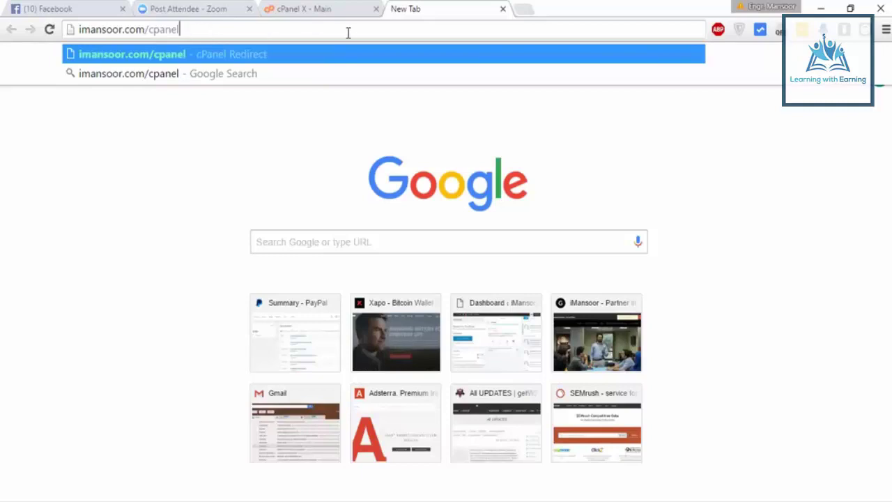
pyautogui.click(503, 8)
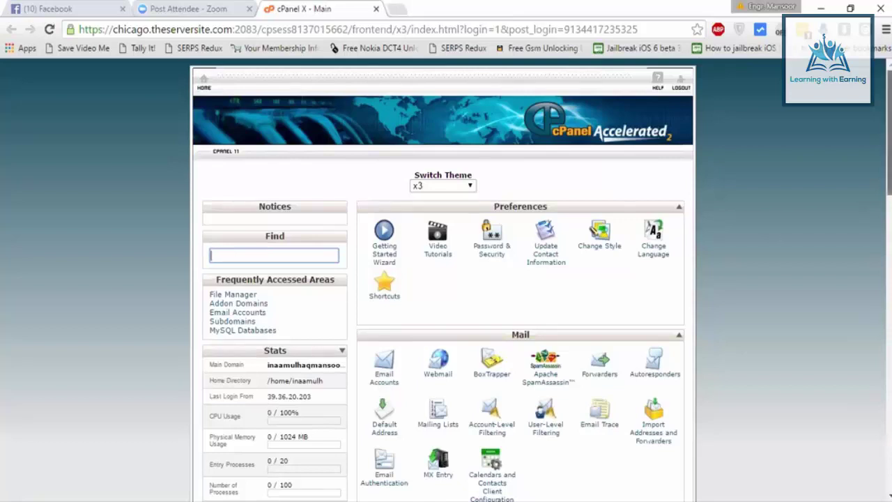
# Open WordPress from the Softaculous Apps Installer scripts in cPanel and bring up its installation form
pyautogui.scroll(-2, 446, 279)
pyautogui.scroll(-3, 446, 279)
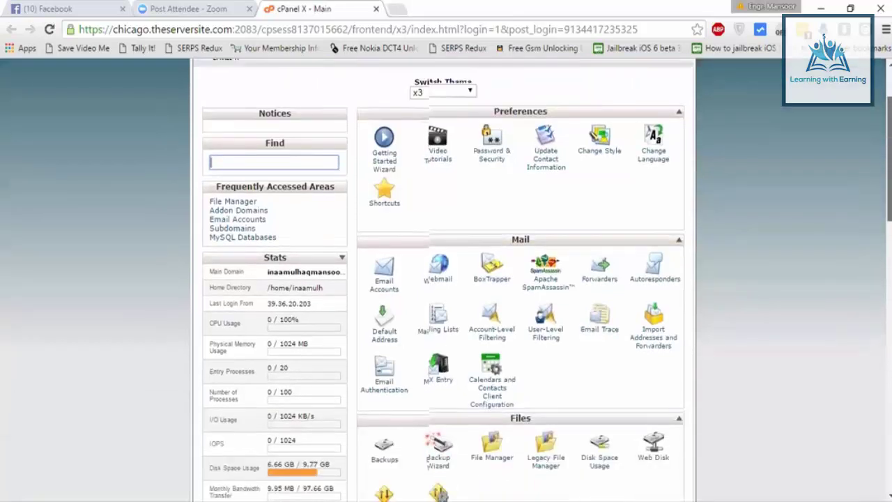
pyautogui.scroll(-2, 446, 279)
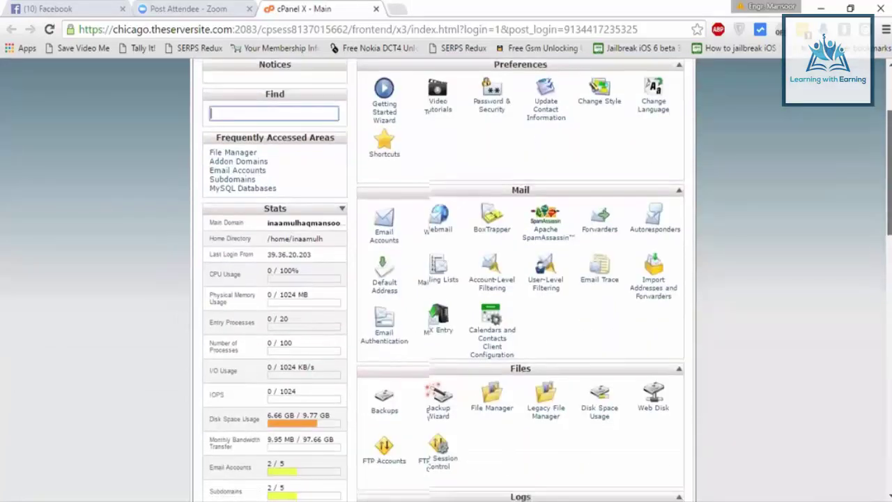
pyautogui.scroll(-5, 446, 278)
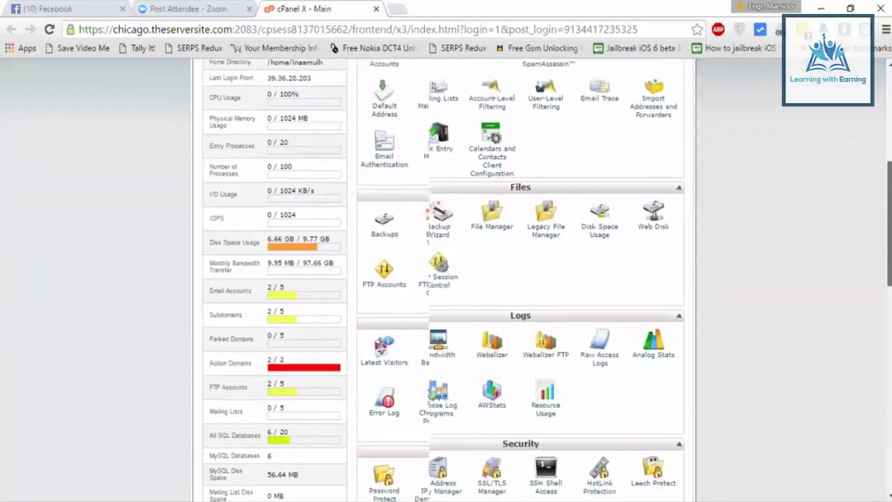
pyautogui.scroll(-1, 446, 278)
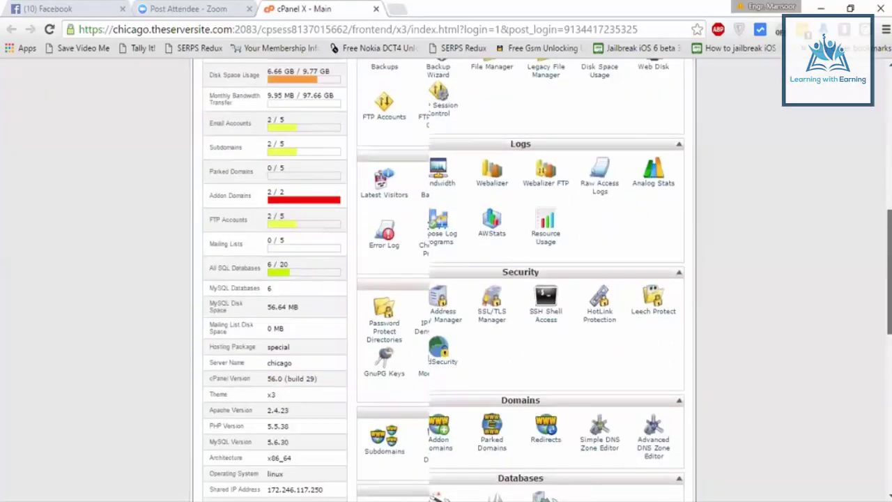
pyautogui.scroll(-4, 446, 279)
pyautogui.scroll(-1, 446, 279)
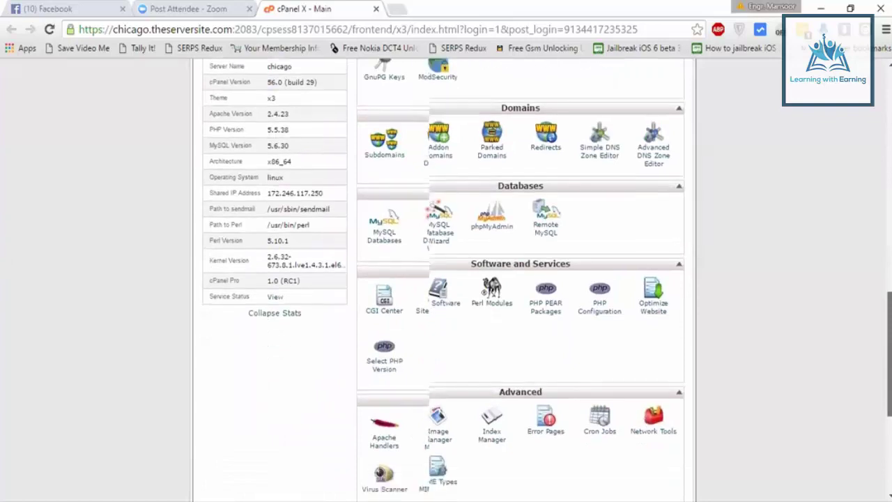
pyautogui.scroll(-1, 446, 279)
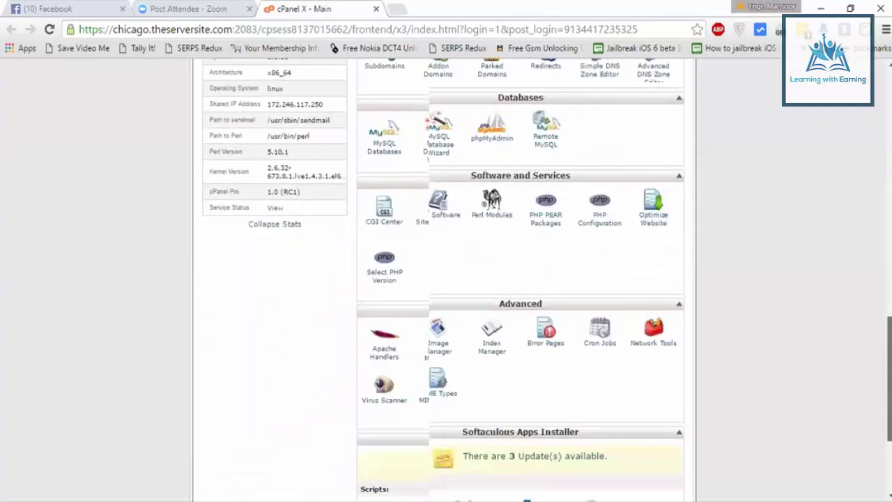
pyautogui.scroll(-3, 520, 279)
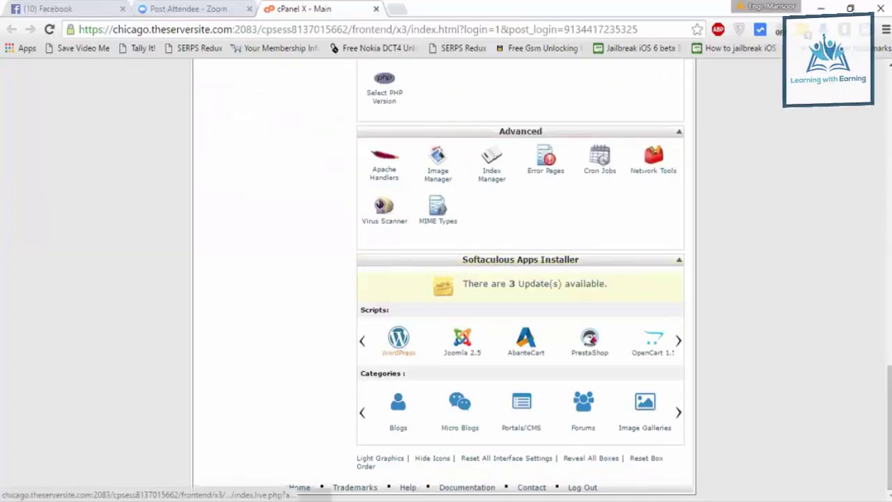
pyautogui.click(398, 339)
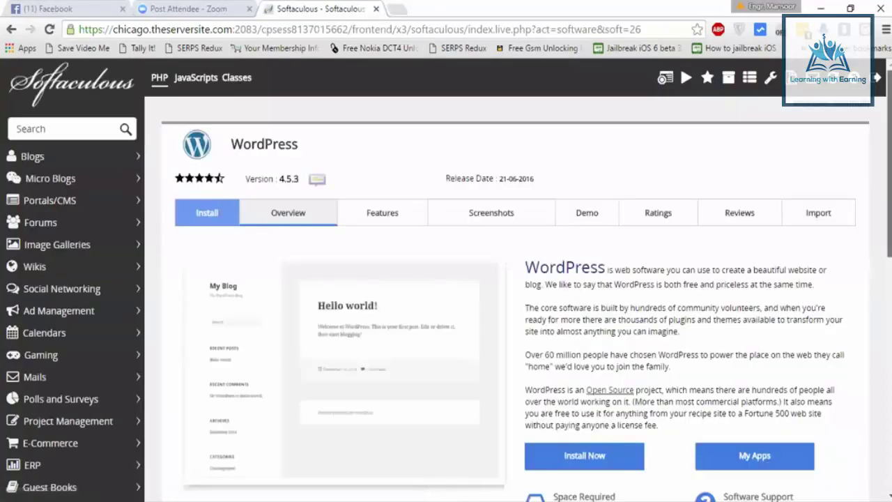
pyautogui.scroll(-2, 516, 279)
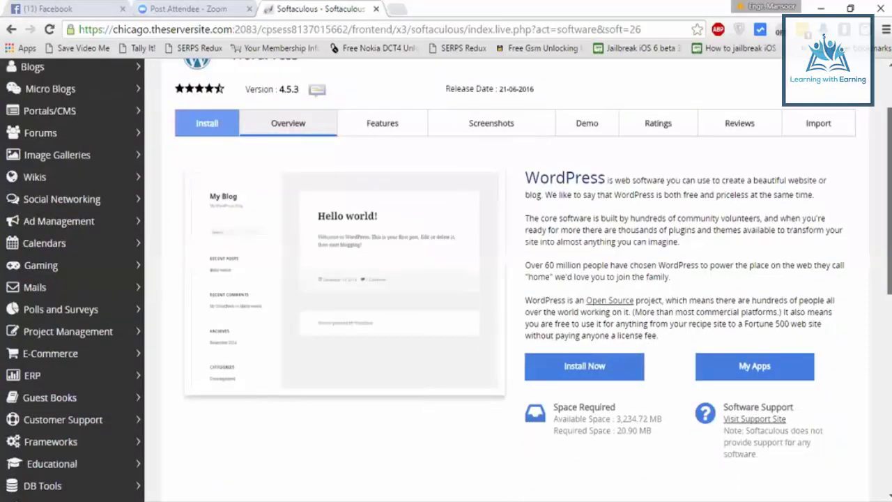
pyautogui.click(207, 123)
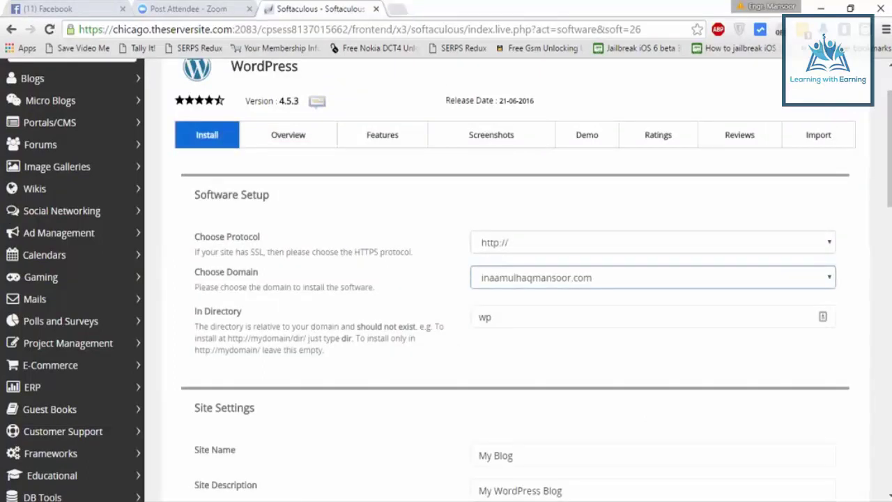
# Replace the WordPress installation directory with lwe in the software setup
pyautogui.press('Tab')
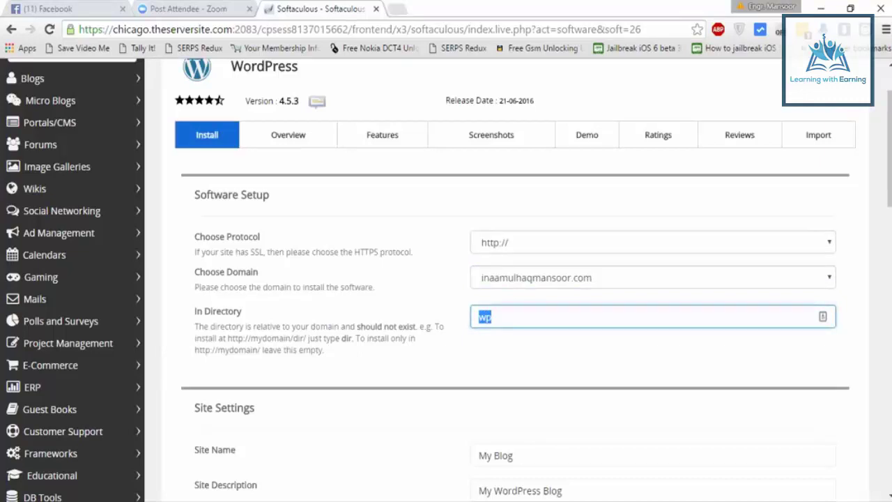
pyautogui.moveTo(228, 338); pyautogui.dragTo(315, 338)
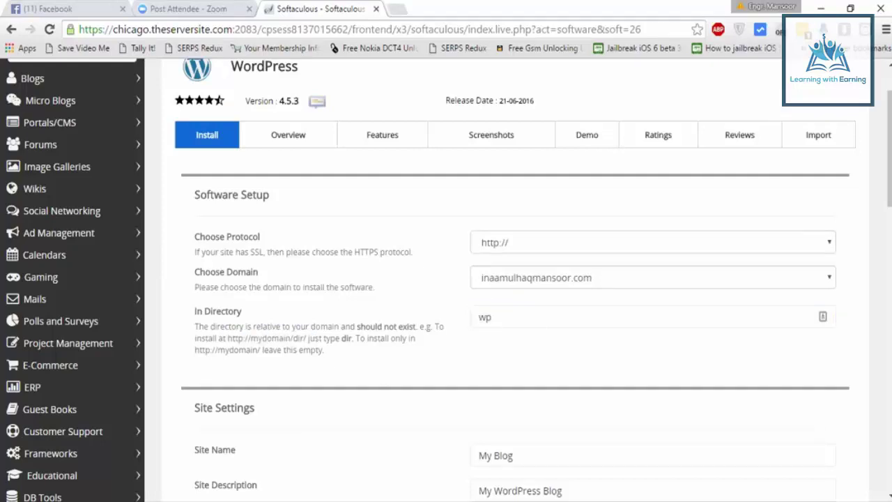
pyautogui.moveTo(194, 350); pyautogui.dragTo(323, 350)
pyautogui.click(492, 317)
pyautogui.hotkey('ctrl', 'a')
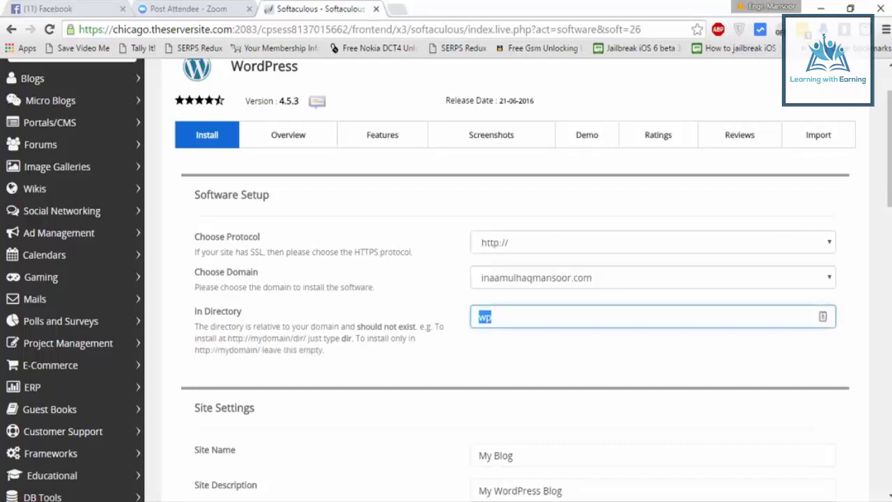
pyautogui.press('BackSpace')
pyautogui.write('lwe')
pyautogui.click(511, 378)
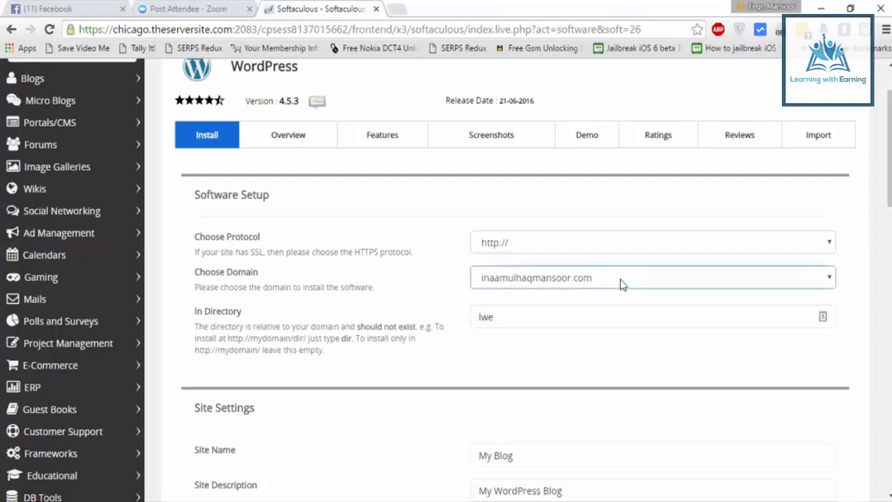
pyautogui.click(620, 279)
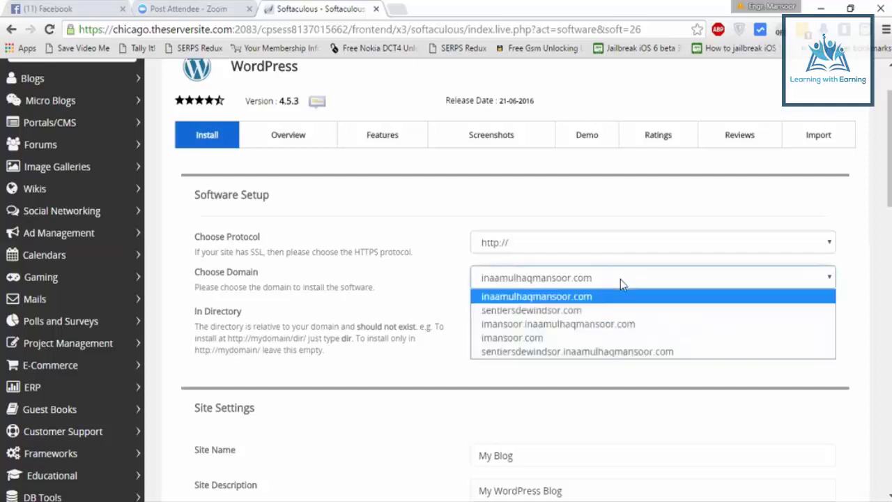
pyautogui.click(564, 337)
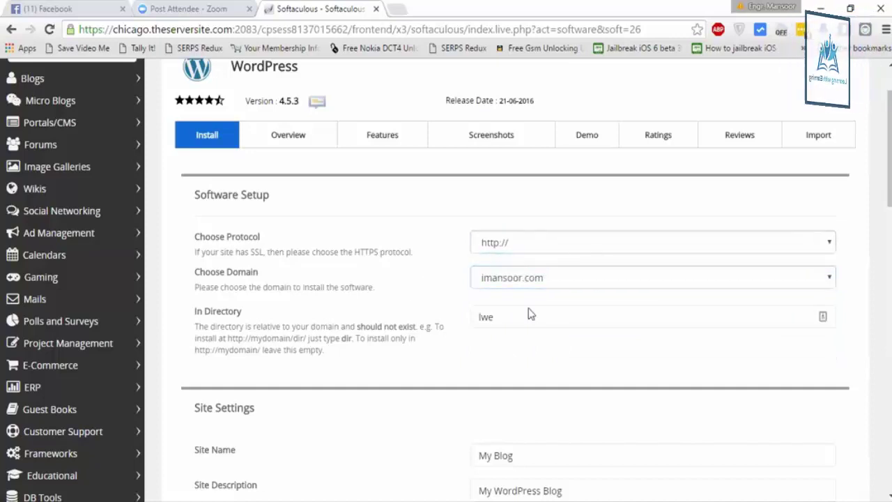
pyautogui.click(561, 244)
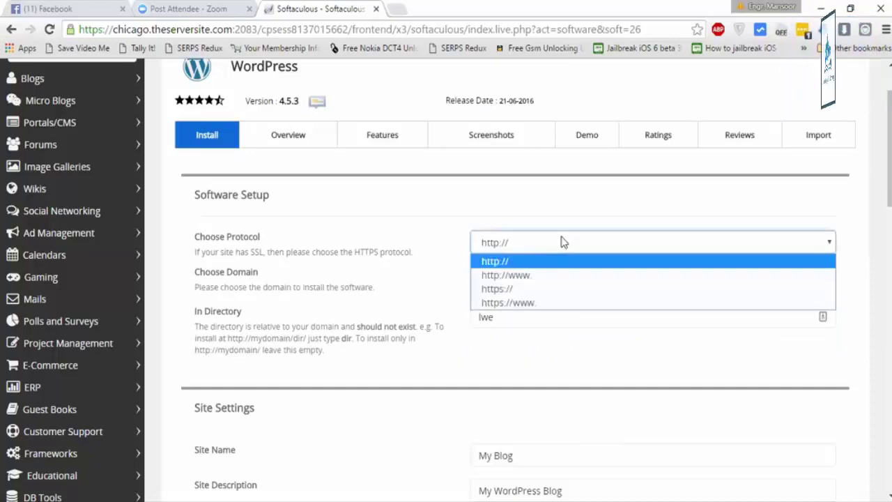
pyautogui.click(532, 280)
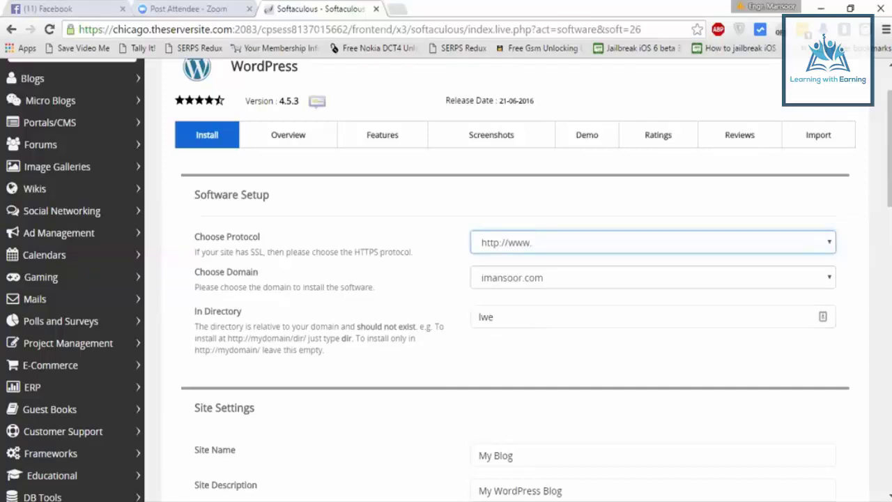
# Set the site name to "my title" and the site description to "my blog description" in the site settings
pyautogui.scroll(-1, 446, 279)
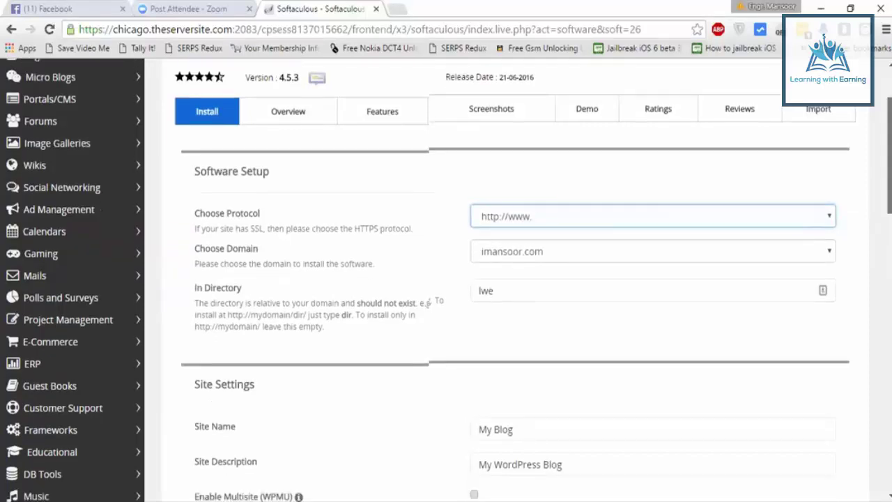
pyautogui.scroll(-4, 446, 278)
pyautogui.moveTo(513, 166); pyautogui.dragTo(478, 165)
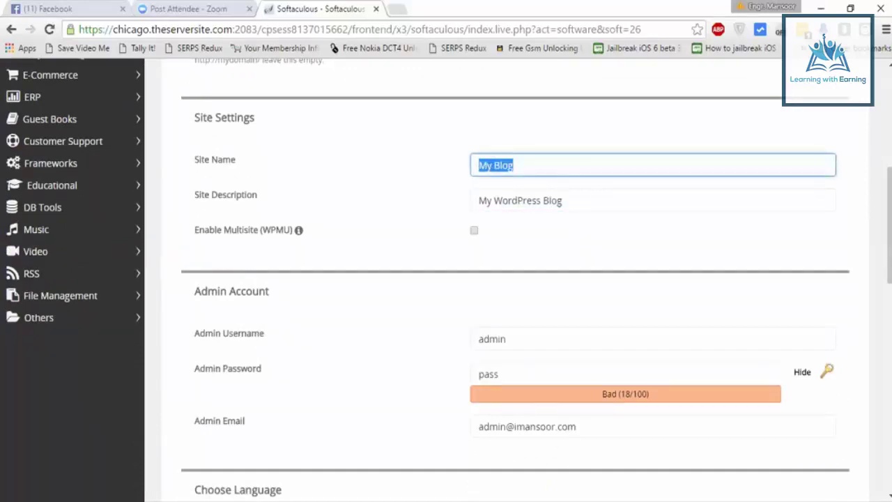
pyautogui.write('my tit')
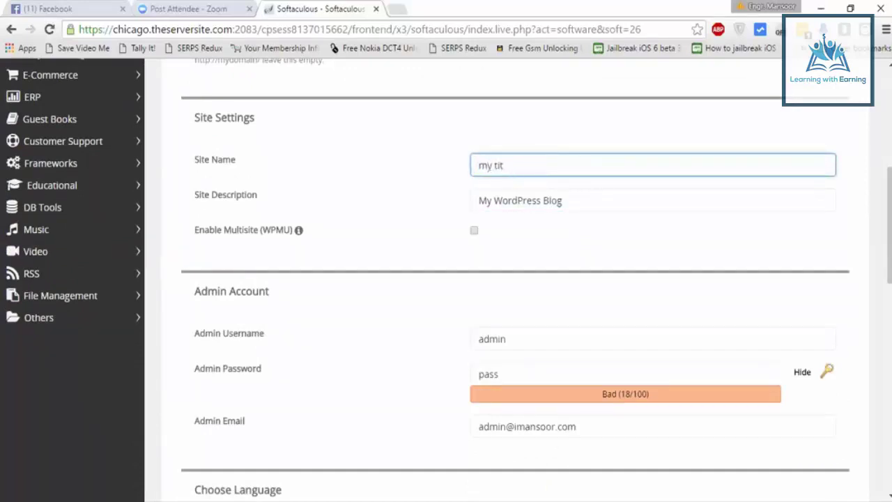
pyautogui.write('le')
pyautogui.press('Tab')
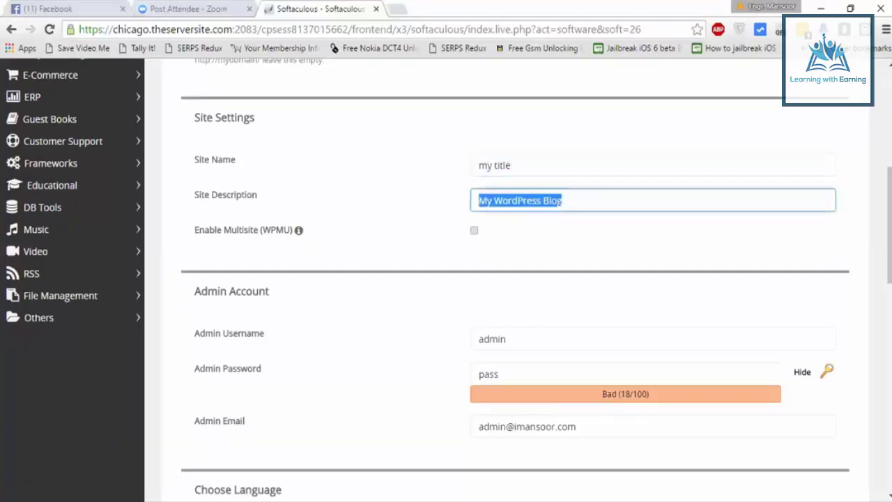
pyautogui.write('my blog')
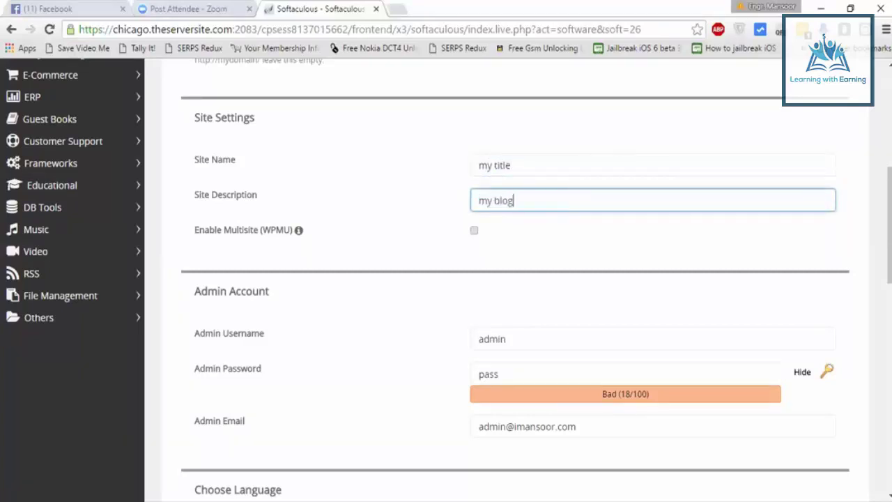
pyautogui.write(' description')
pyautogui.press('Tab')
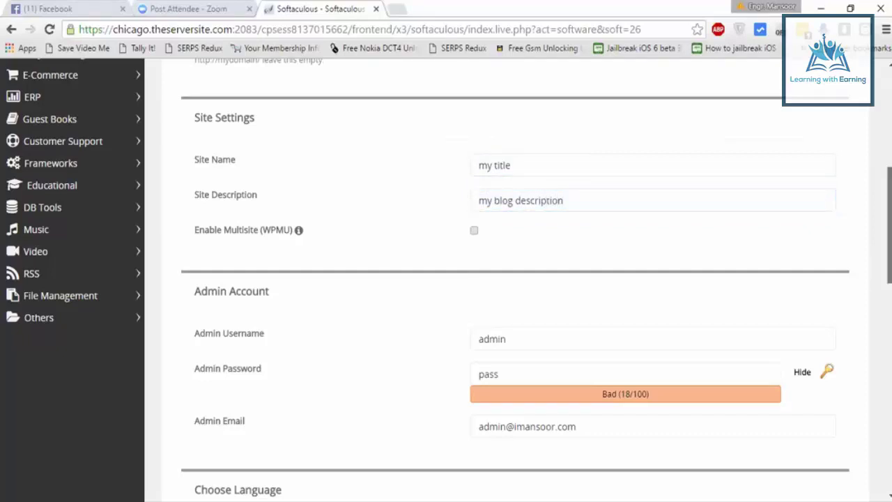
# Select the entire default admin username in the Admin Account section
pyautogui.scroll(-3, 516, 279)
pyautogui.click(593, 179)
pyautogui.click(354, 132)
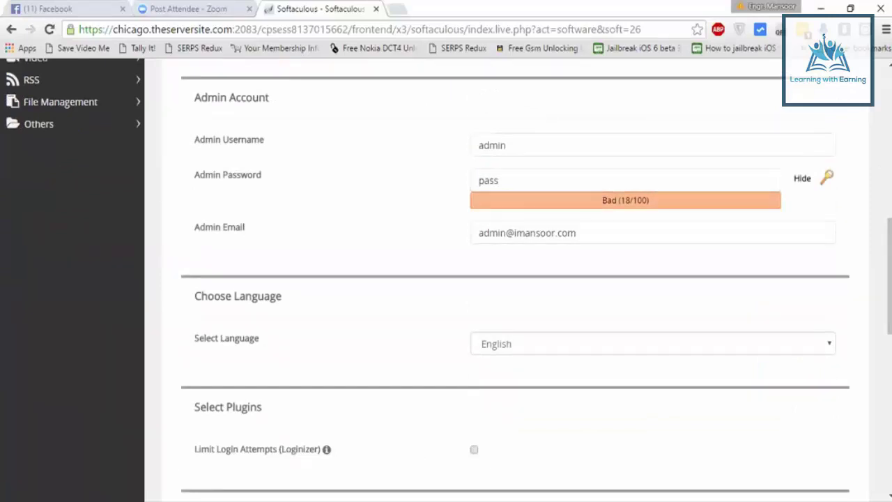
pyautogui.click(507, 145)
pyautogui.hotkey('ctrl', 'a')
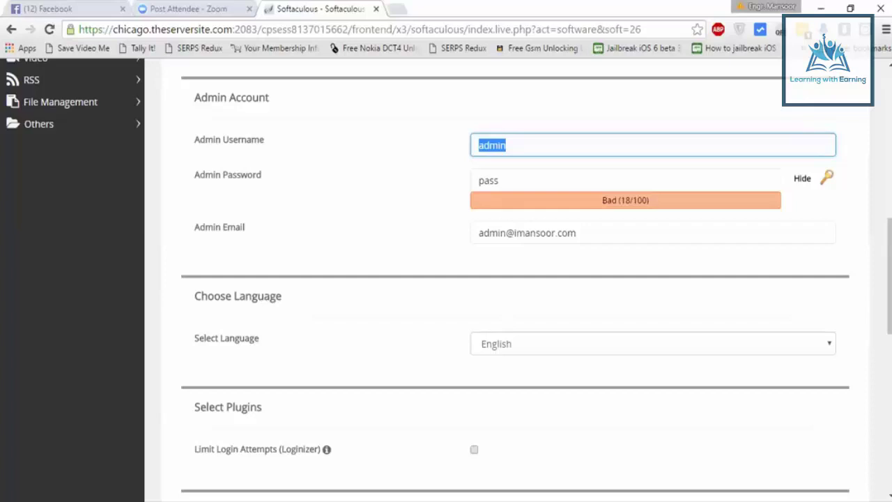
# Visit imansoor.com in a new tab, examine the username in the blog's author page address, and return to the Softaculous form
pyautogui.hotkey('ctrl', 't')
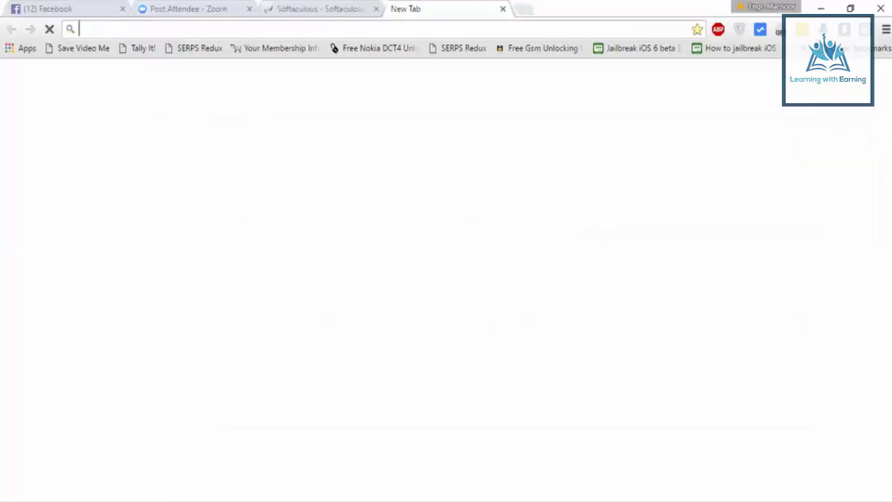
pyautogui.write('imansoor.com')
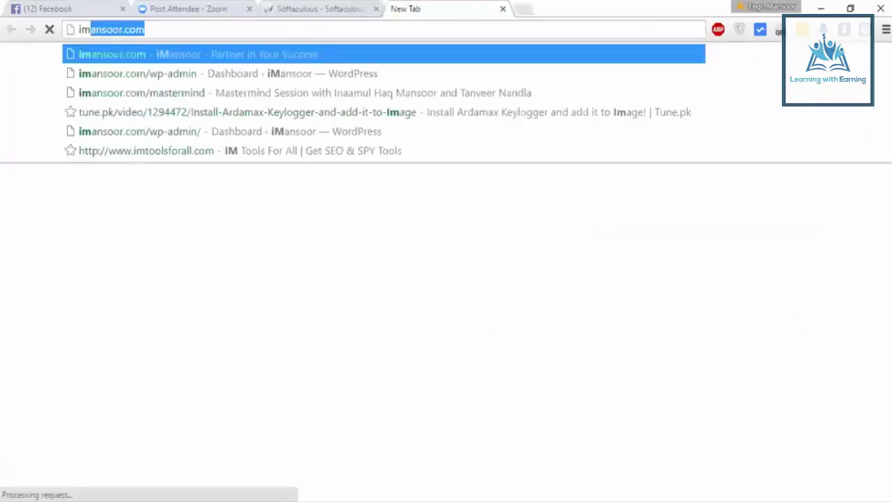
pyautogui.press('Return')
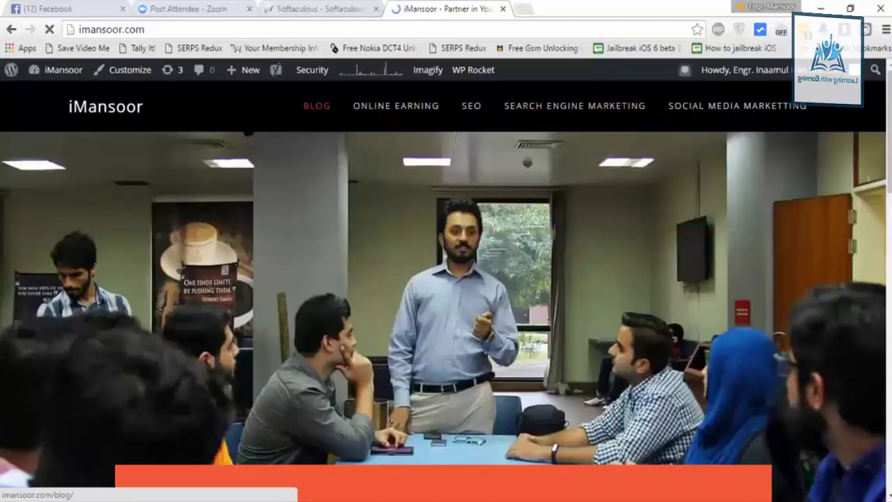
pyautogui.click(316, 105)
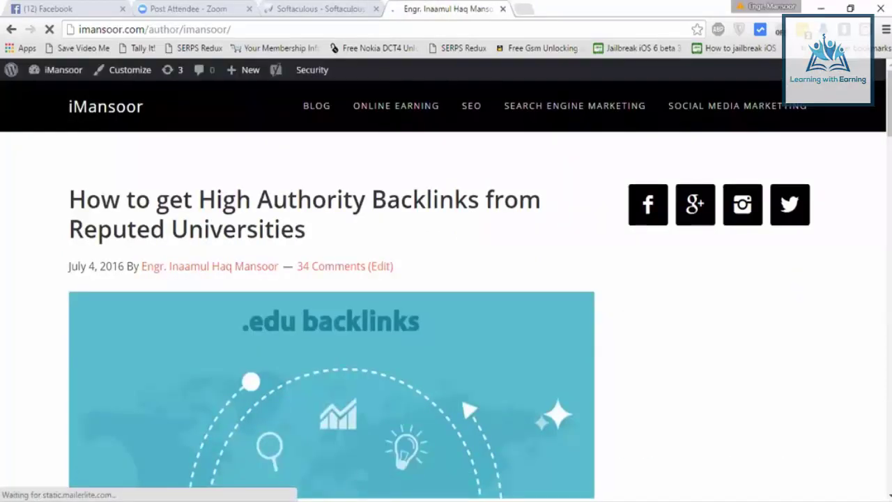
pyautogui.click(184, 29)
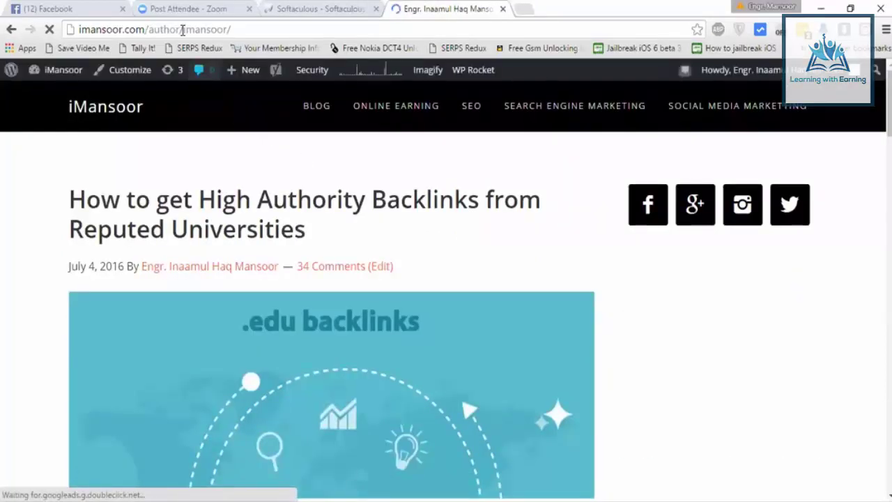
pyautogui.doubleClick(225, 31)
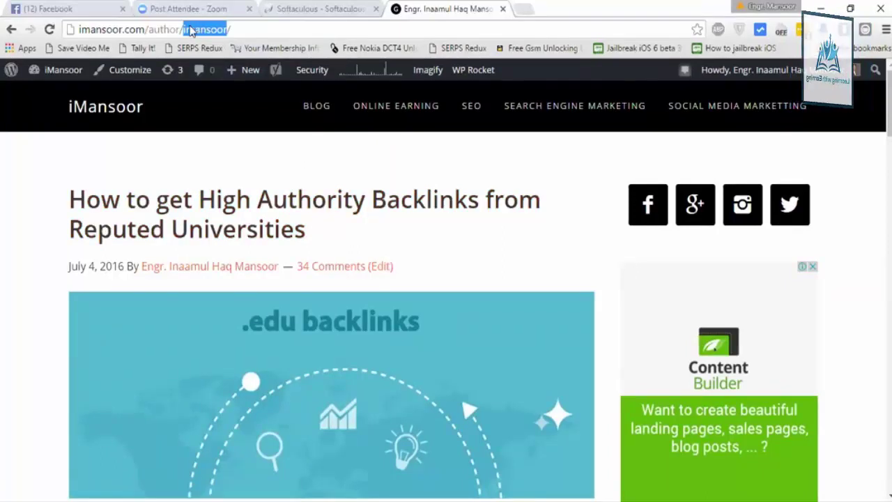
pyautogui.click(323, 7)
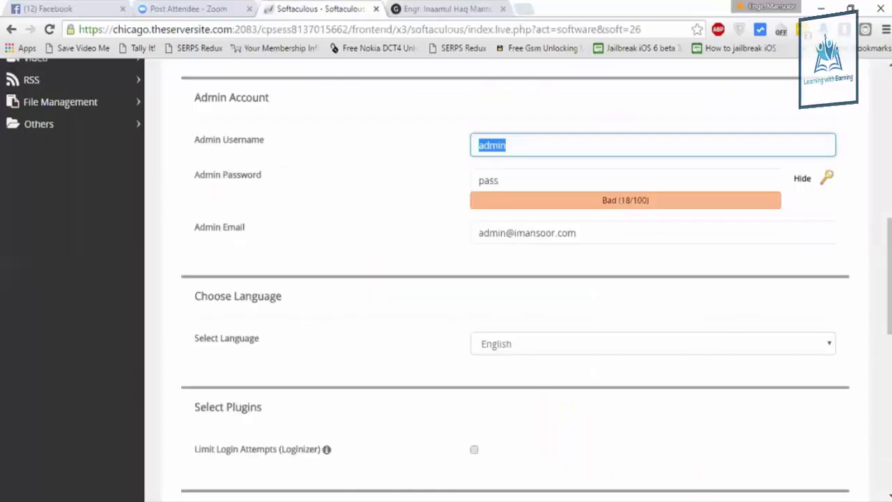